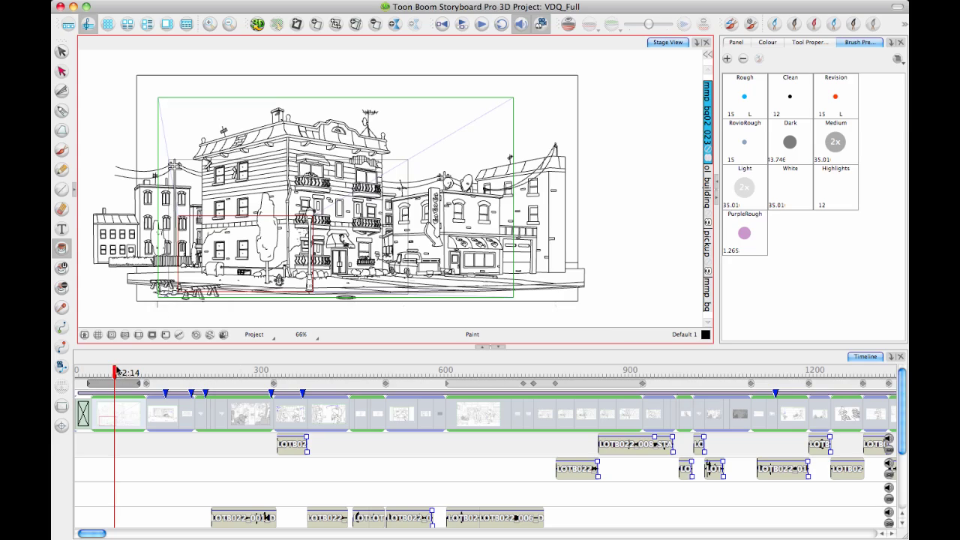
# Scrub the timeline ahead to 48:01, the squirt panel with the character over the junk pile.
pyautogui.moveTo(114, 371); pyautogui.dragTo(813, 402)
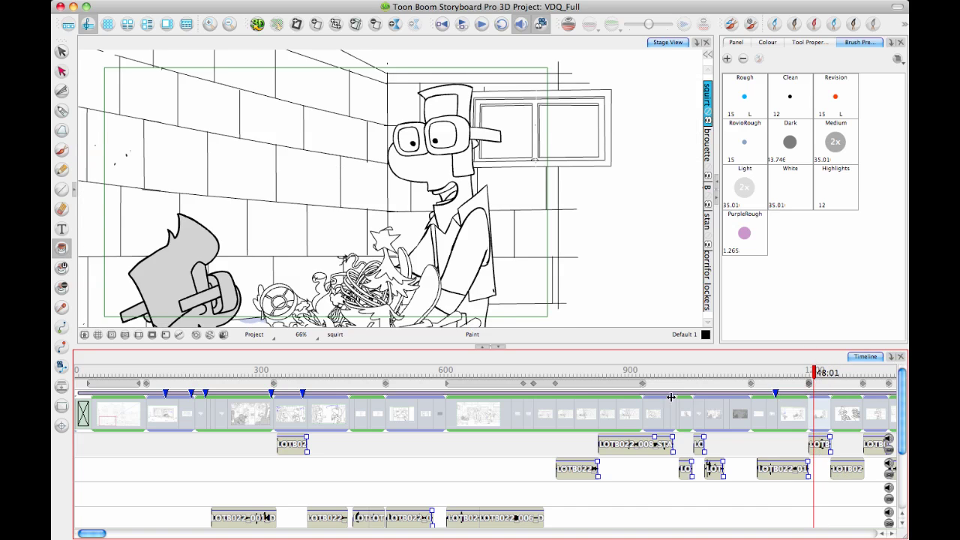
# Enlarge the timeline pane and scroll it to frames 900–1800, landing on the 43:24 wheelbarrow panel.
pyautogui.moveTo(904, 407)
pyautogui.mouseDown()
pyautogui.moveTo(905, 417)
pyautogui.moveTo(904, 407)
pyautogui.mouseUp()
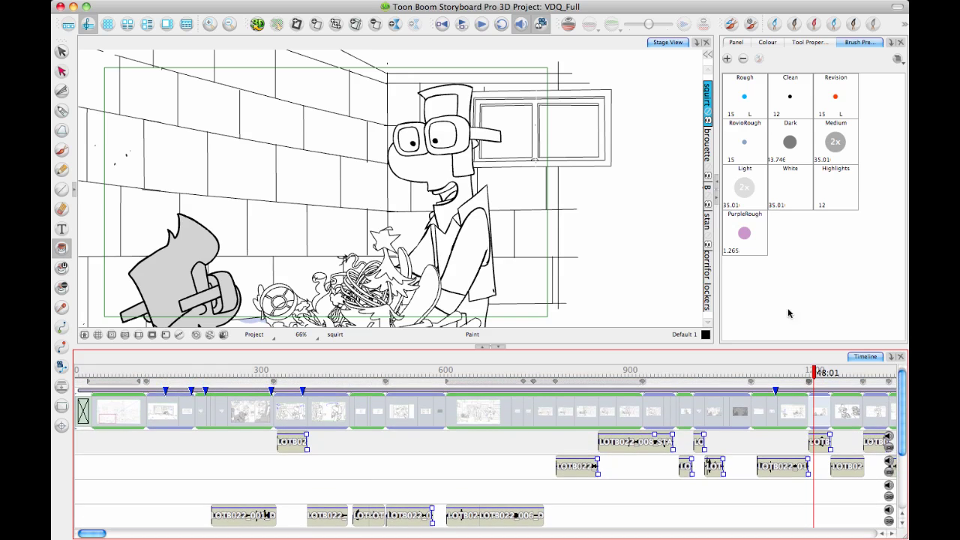
pyautogui.moveTo(728, 345); pyautogui.dragTo(731, 333)
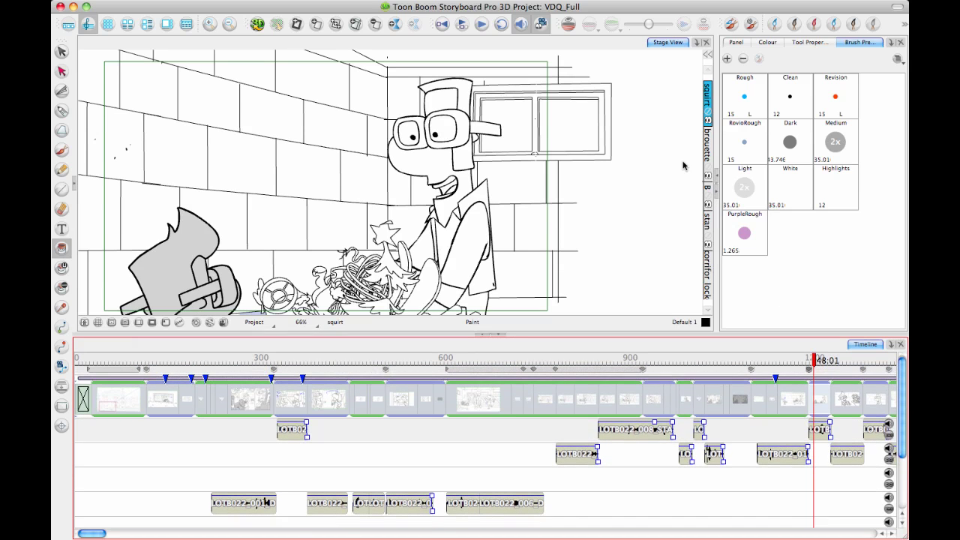
pyautogui.moveTo(435, 363); pyautogui.dragTo(751, 360)
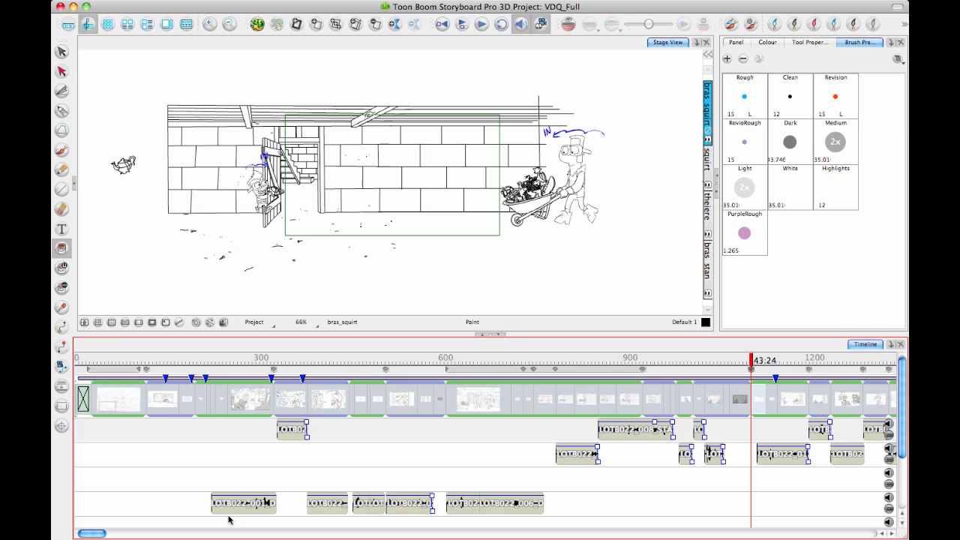
pyautogui.moveTo(91, 532); pyautogui.dragTo(108, 535)
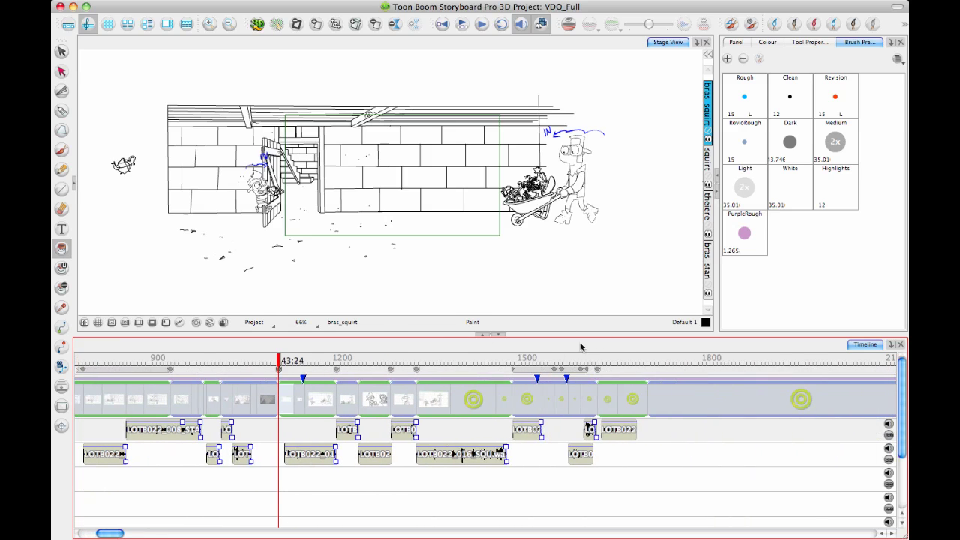
# Play through the backyard wheelbarrow shot from 59:21, then jump back to workshop panel B at 34:11.
pyautogui.click(524, 359)
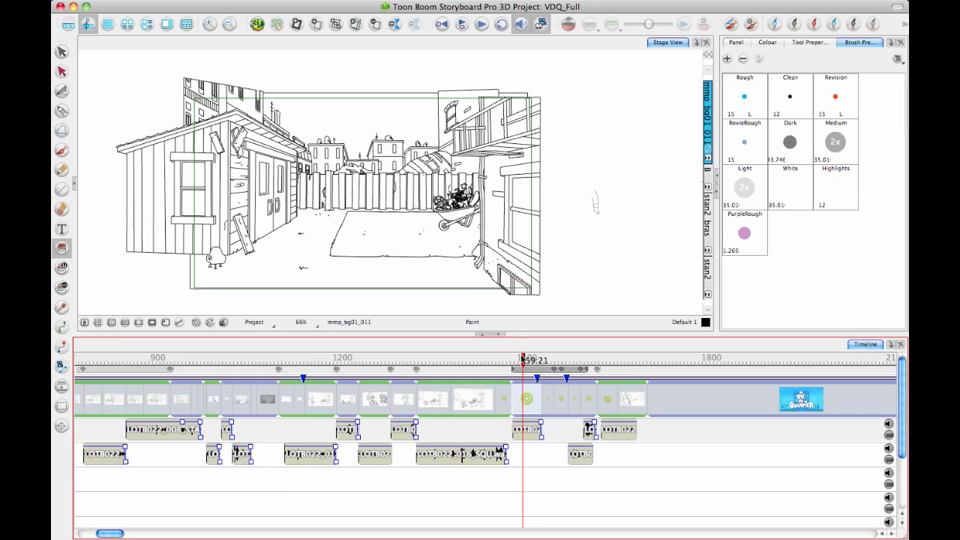
pyautogui.moveTo(524, 357)
pyautogui.mouseDown()
pyautogui.moveTo(597, 347)
pyautogui.moveTo(647, 361)
pyautogui.moveTo(538, 360)
pyautogui.mouseUp()
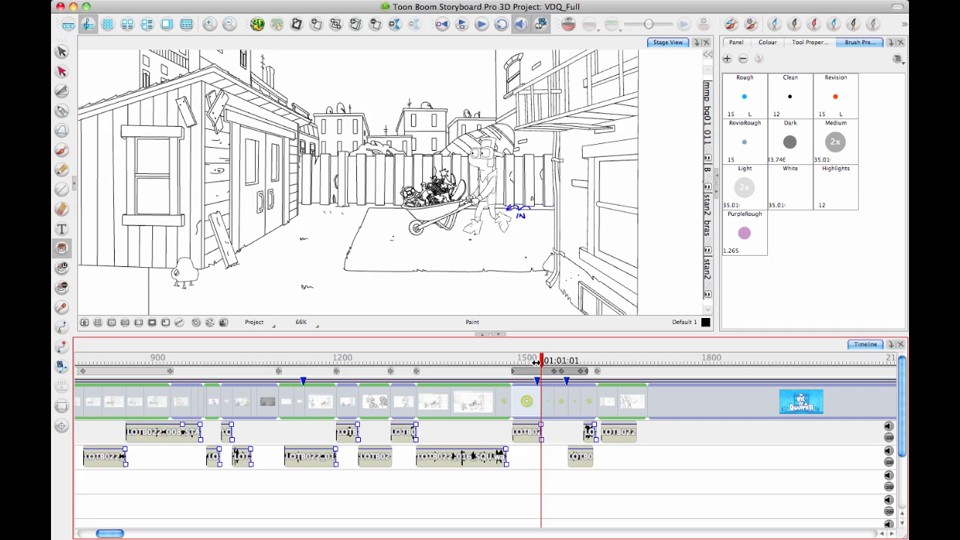
pyautogui.click(131, 475)
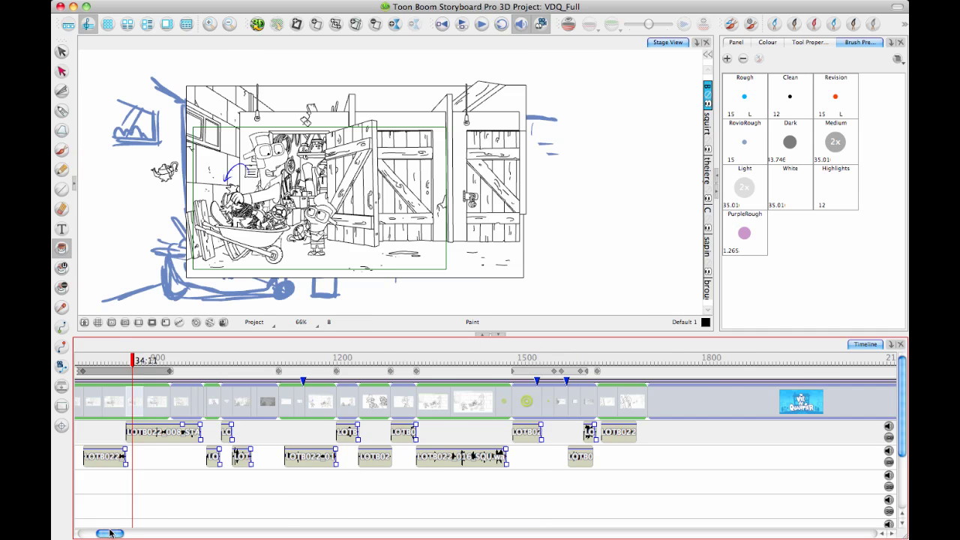
# Scroll the timeline left and jump to the theiere panel at 26:00.
pyautogui.moveTo(107, 531); pyautogui.dragTo(98, 531)
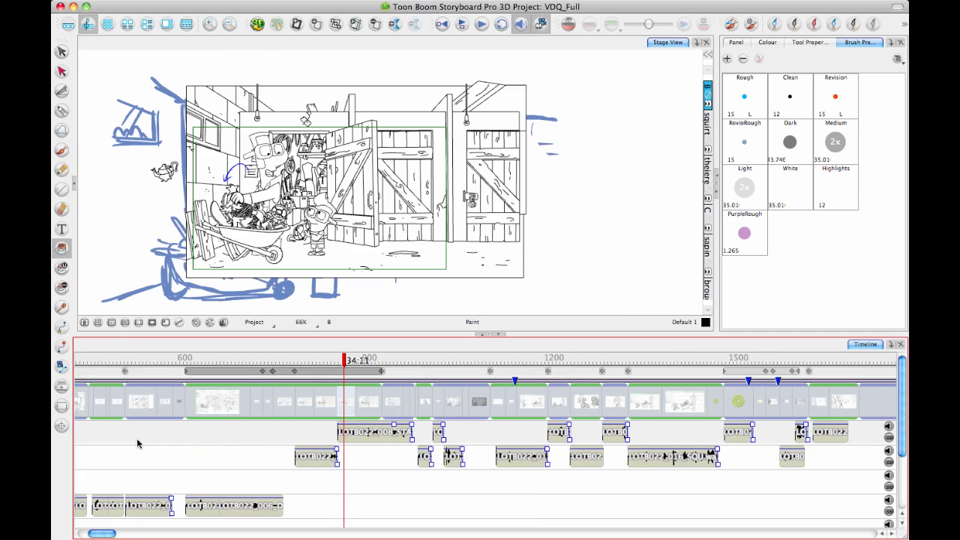
pyautogui.click(215, 361)
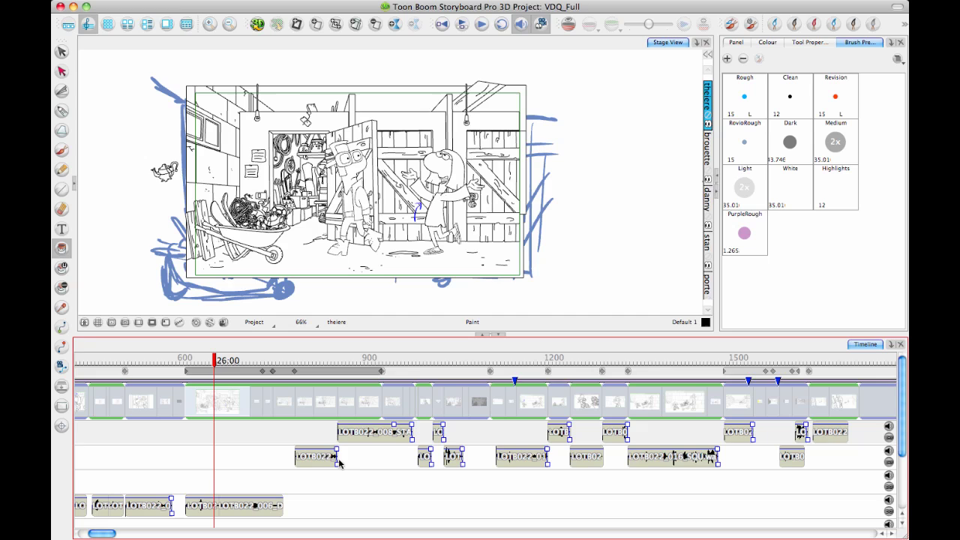
# Start a PDF export of the storyboard via File > Export > PDF.
pyautogui.click(154, 0)
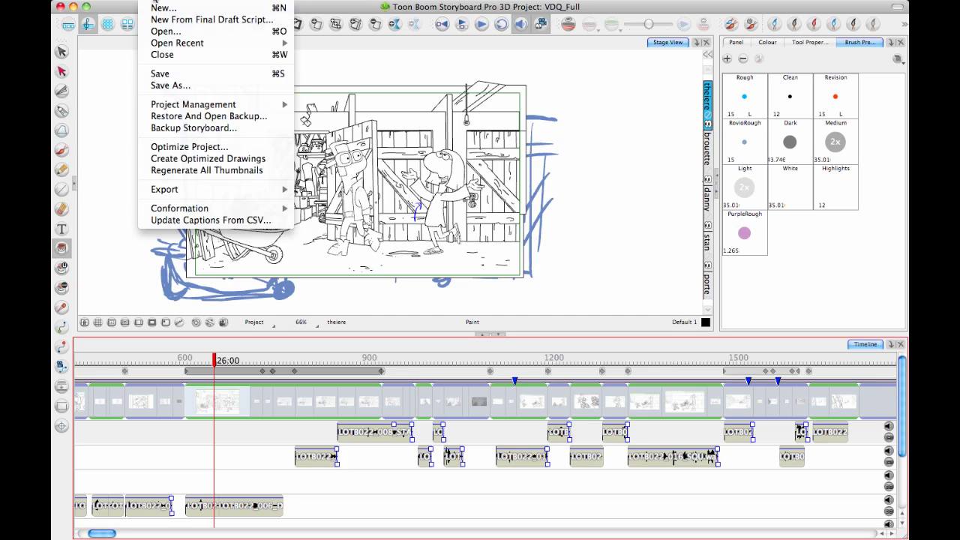
pyautogui.moveTo(233, 192)
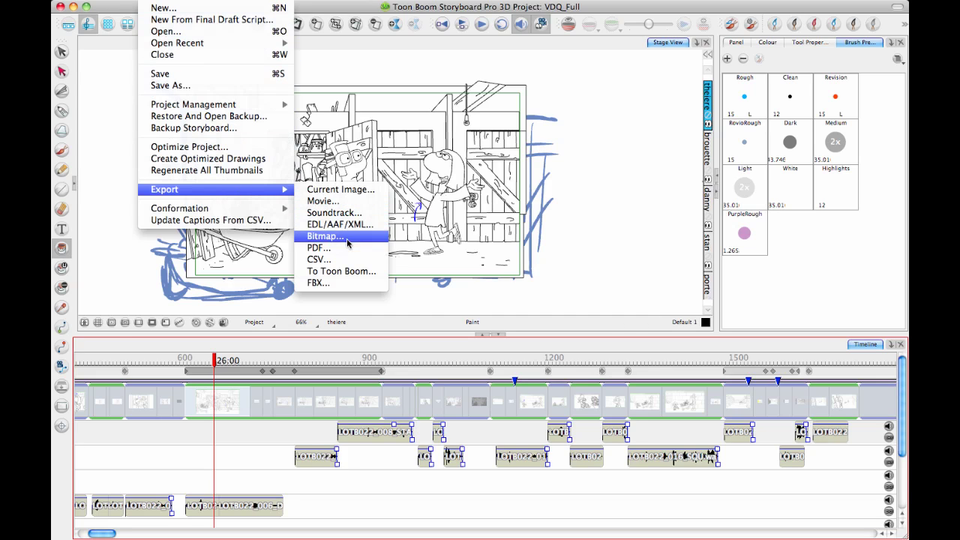
pyautogui.click(346, 252)
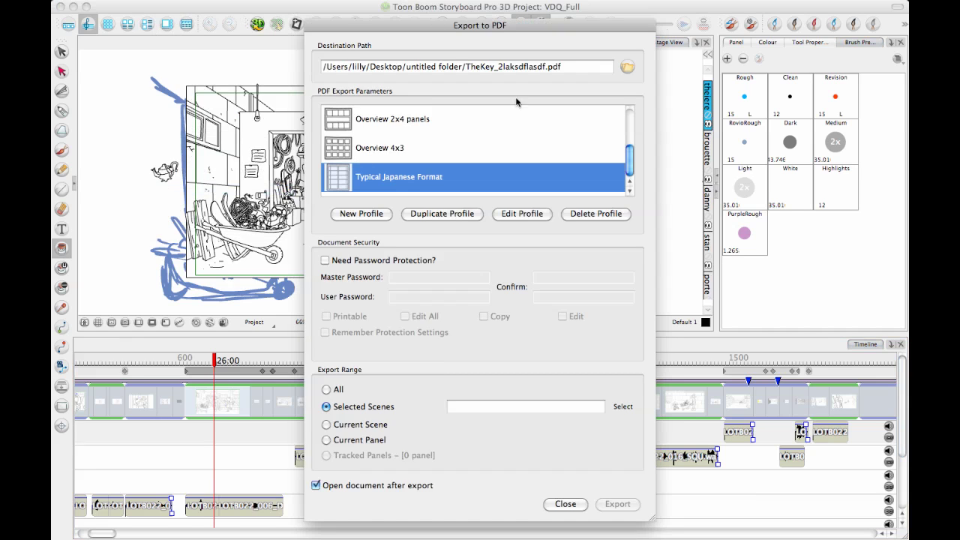
# Choose the 3 Panels Vertical layout profile in the PDF Export Parameters list.
pyautogui.moveTo(630, 159); pyautogui.dragTo(621, 102)
pyautogui.click(503, 116)
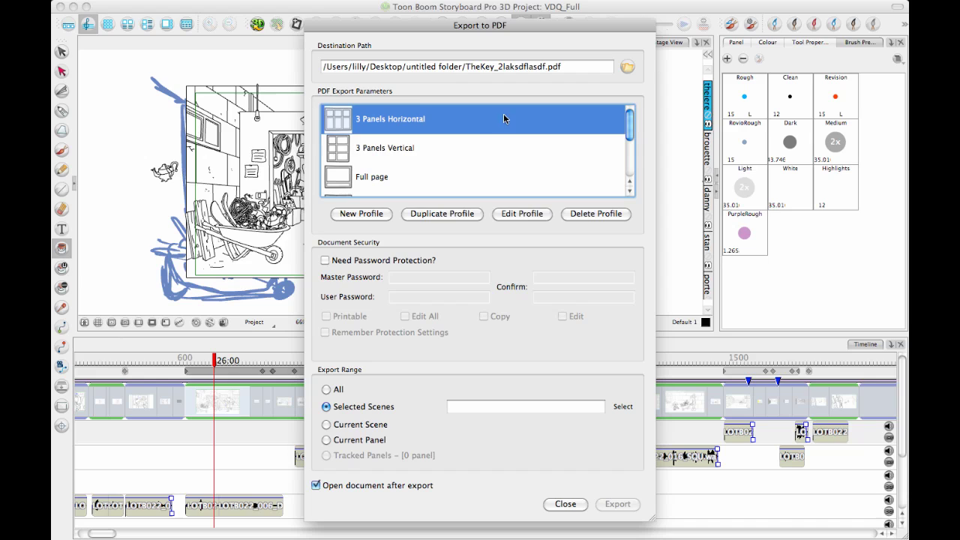
pyautogui.click(438, 147)
pyautogui.click(434, 128)
pyautogui.click(480, 150)
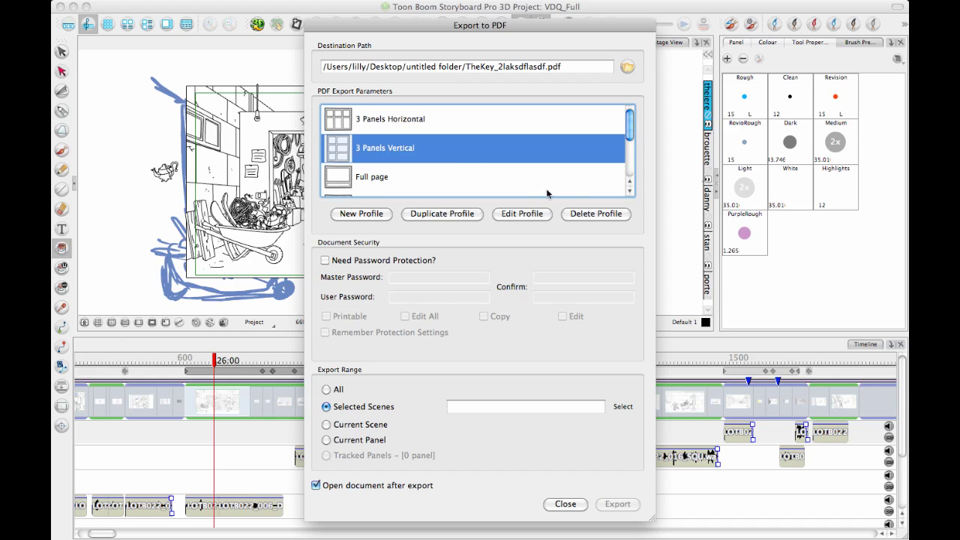
pyautogui.click(476, 122)
pyautogui.click(488, 147)
pyautogui.moveTo(630, 126); pyautogui.dragTo(628, 160)
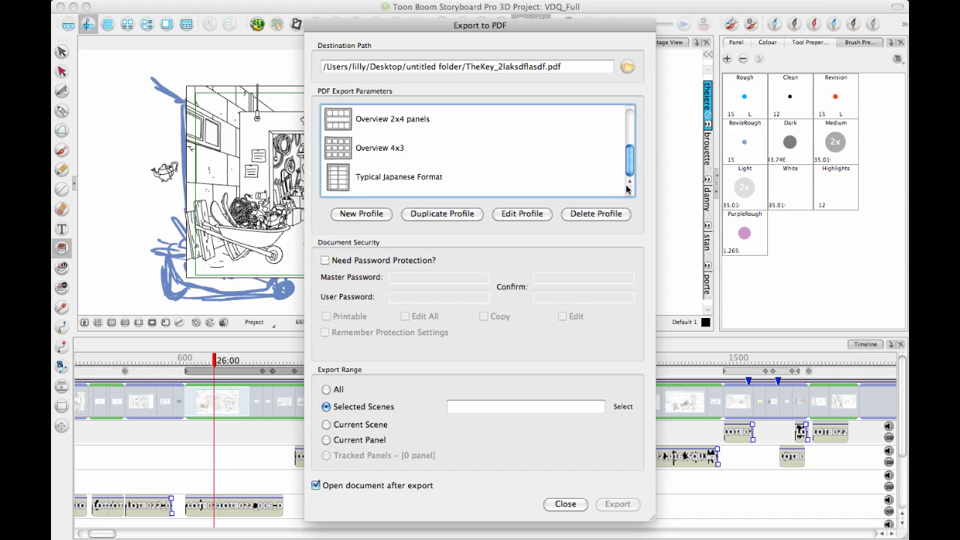
pyautogui.moveTo(635, 159); pyautogui.dragTo(632, 100)
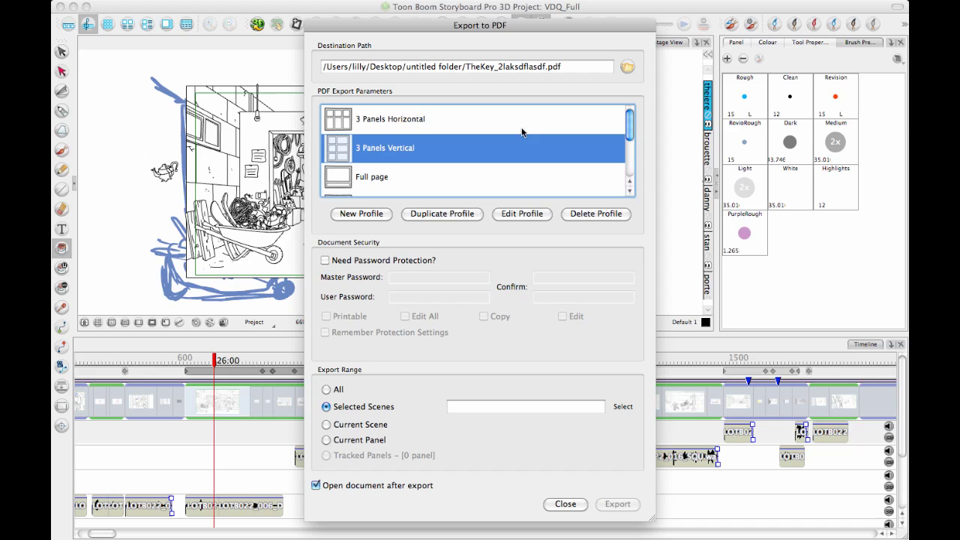
pyautogui.click(628, 146)
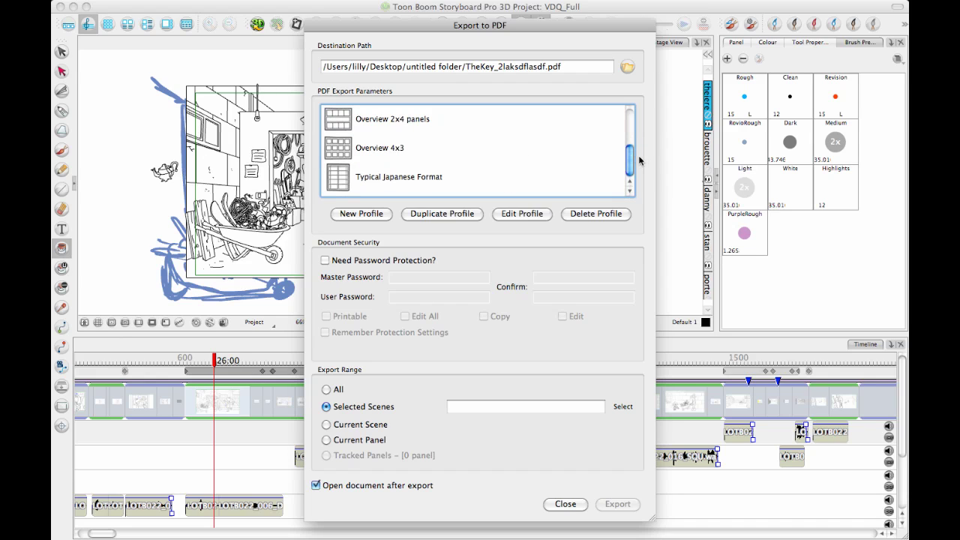
pyautogui.moveTo(632, 154); pyautogui.dragTo(632, 113)
pyautogui.click(492, 111)
pyautogui.click(480, 149)
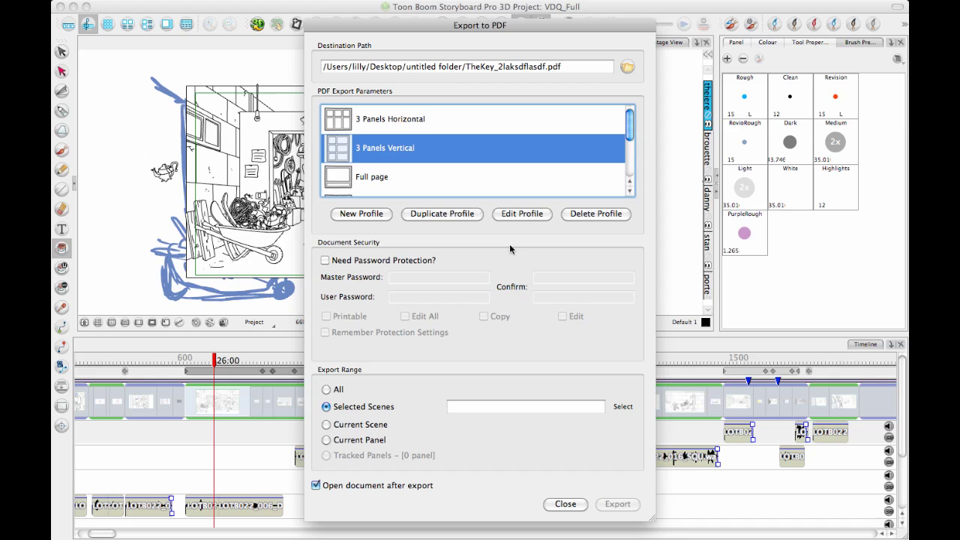
# Open the 3 Panels Vertical profile editor and review its Storyboard, Header, Footer and Labeling settings.
pyautogui.click(535, 215)
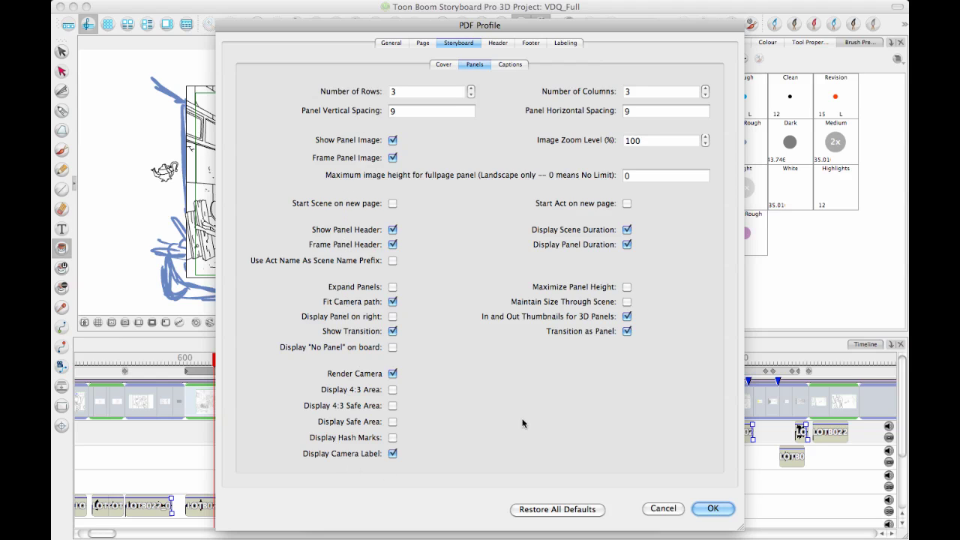
pyautogui.click(445, 65)
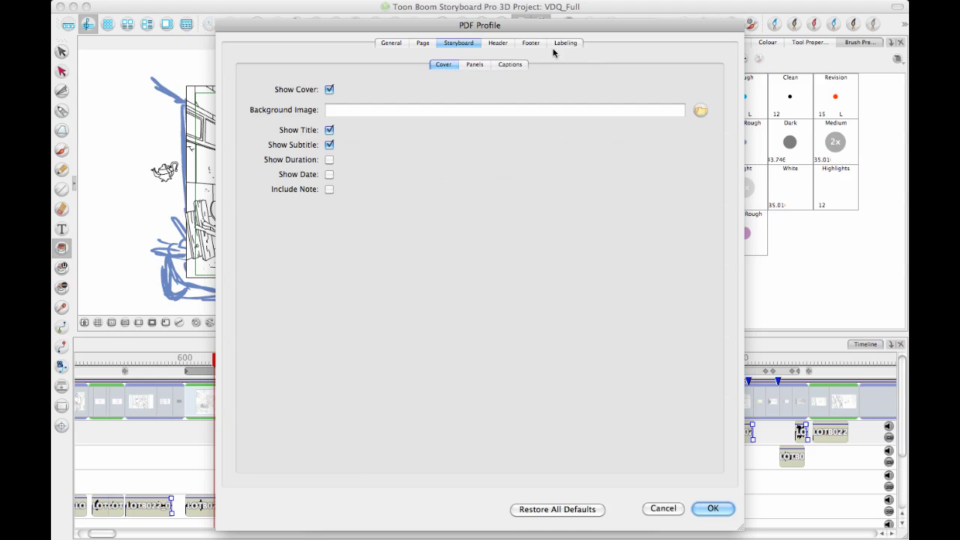
pyautogui.click(500, 43)
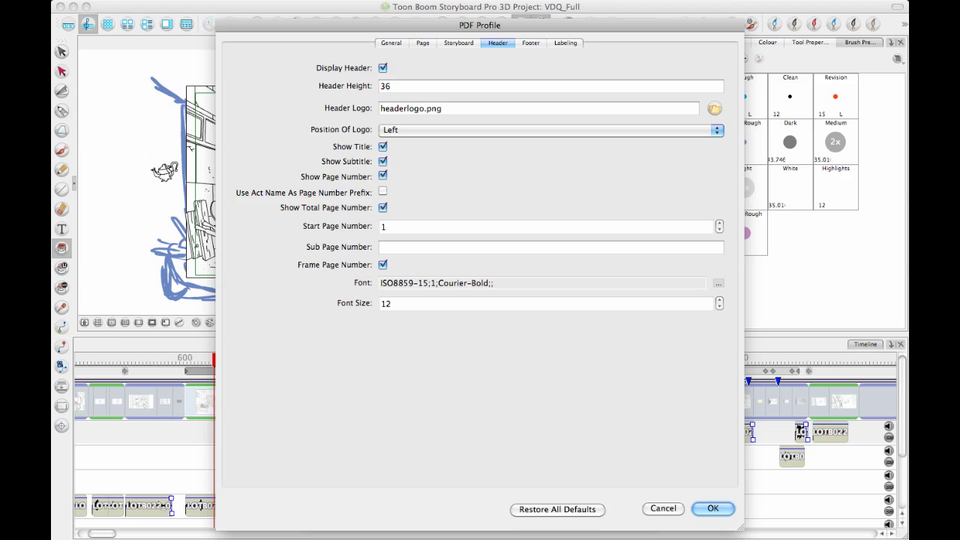
pyautogui.click(531, 45)
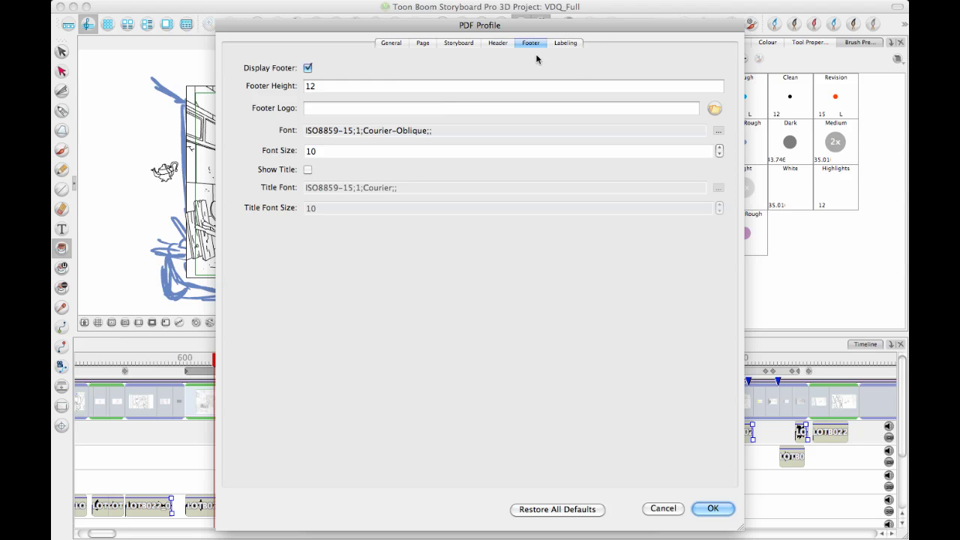
pyautogui.click(562, 43)
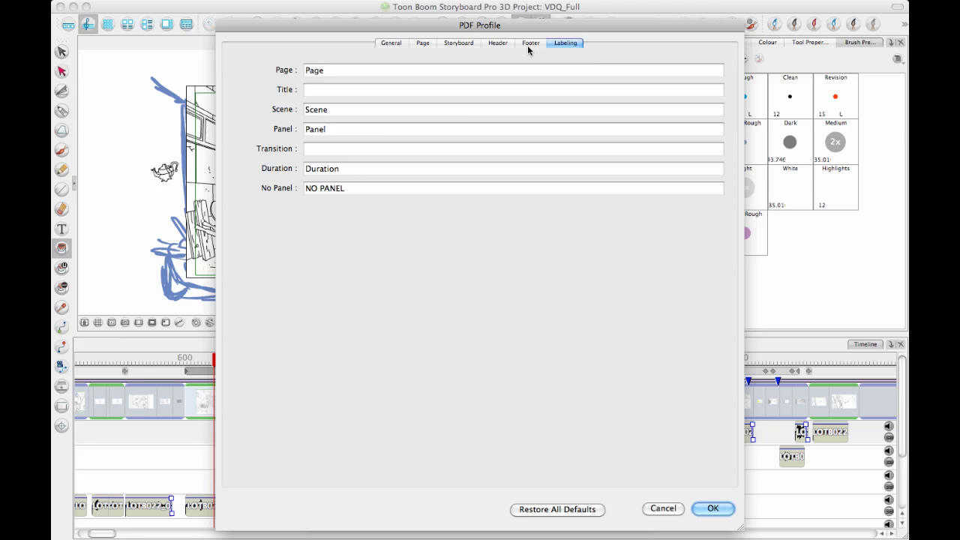
pyautogui.click(459, 43)
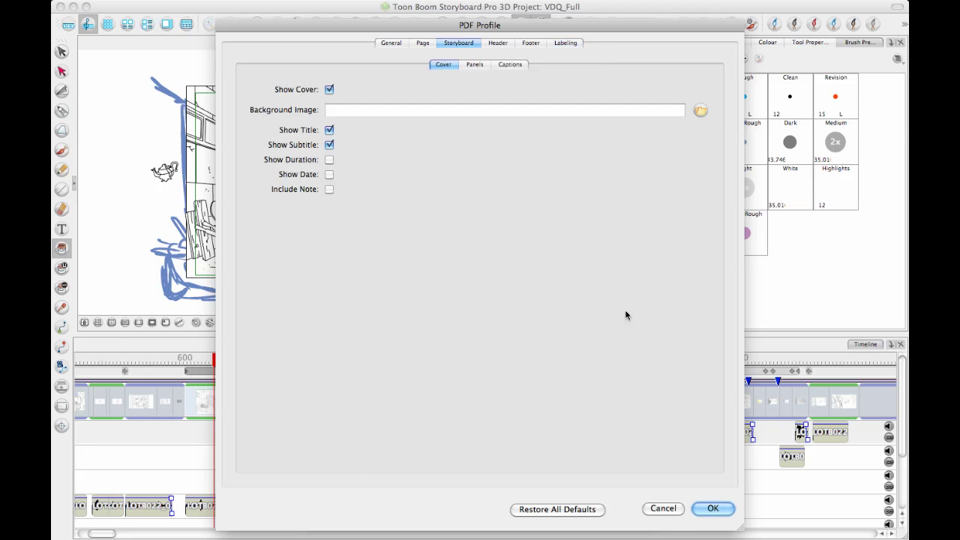
# Cancel the profile editor, close Export to PDF and switch to a widened PDF View workspace.
pyautogui.click(663, 509)
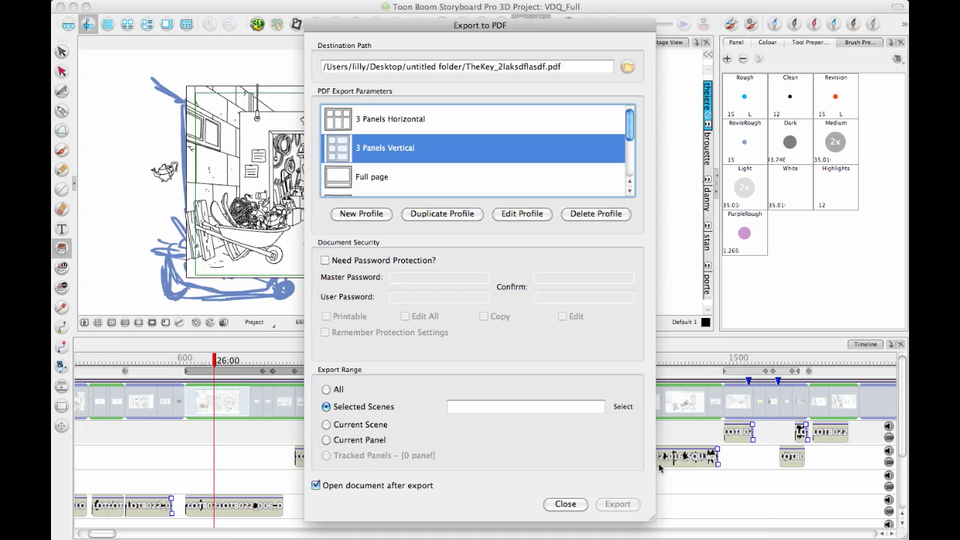
pyautogui.click(570, 507)
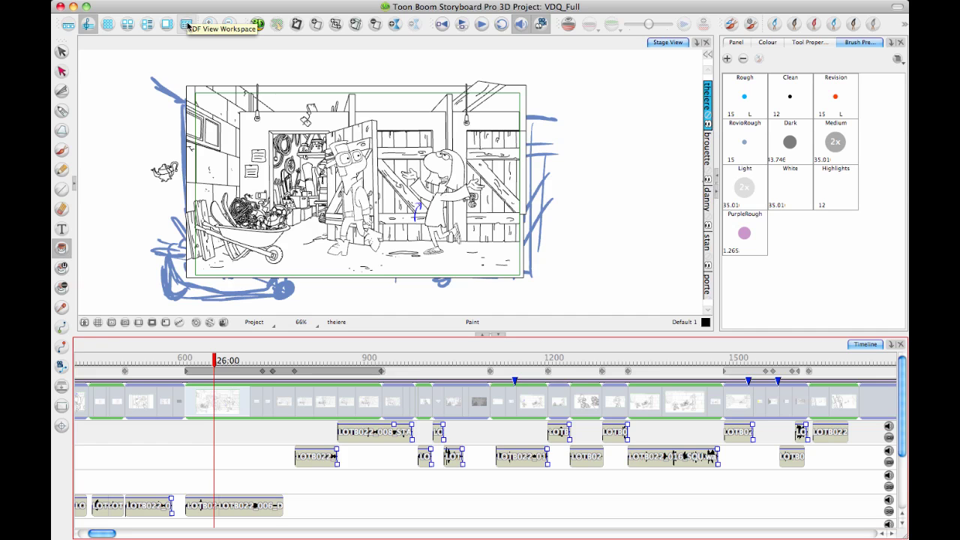
pyautogui.click(188, 27)
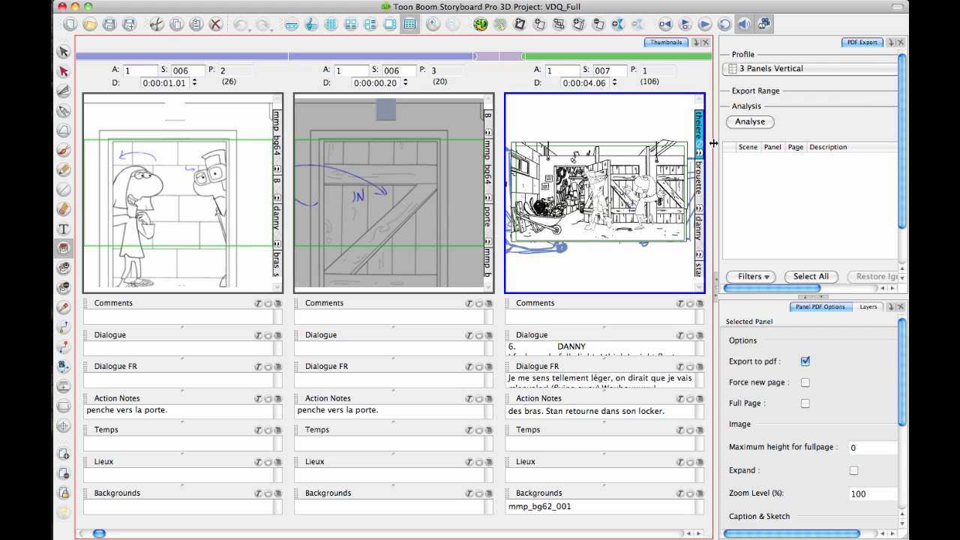
pyautogui.moveTo(716, 150); pyautogui.dragTo(661, 150)
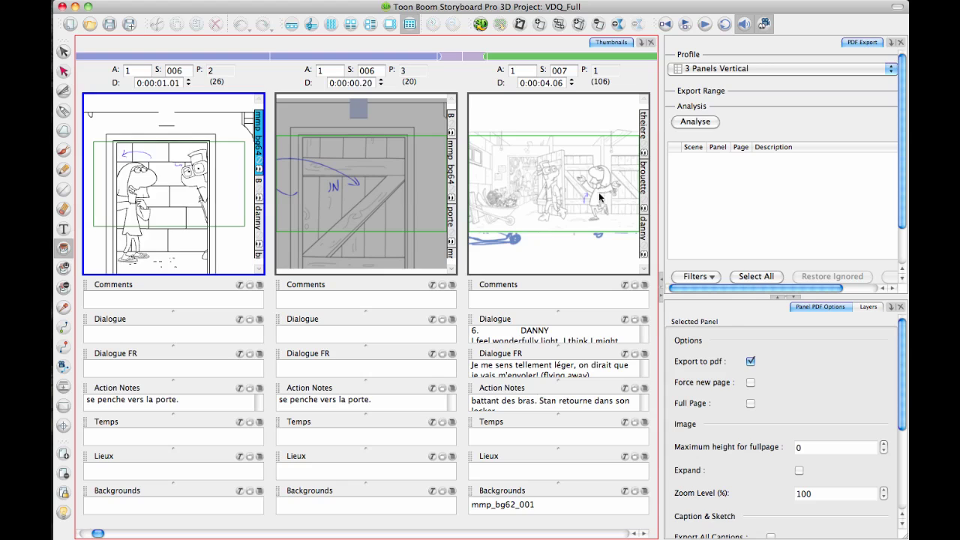
# Select all three storyboard panels and generate a preview of the PDF.
pyautogui.click(756, 276)
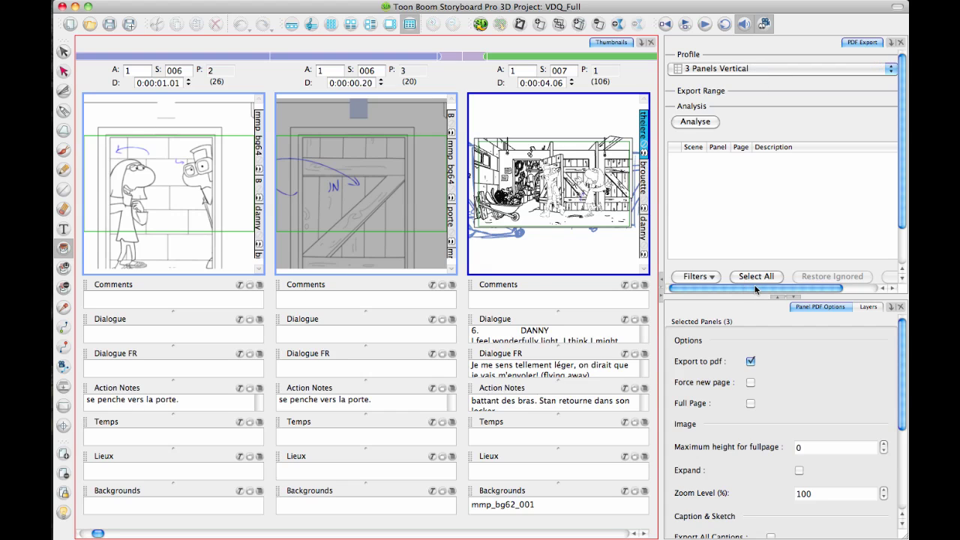
pyautogui.moveTo(756, 287); pyautogui.dragTo(800, 288)
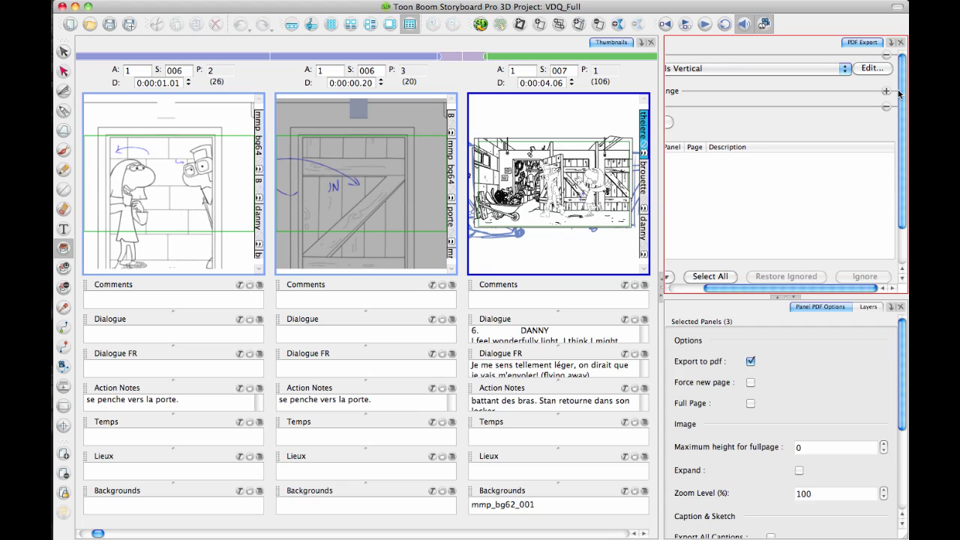
pyautogui.scroll(-3, 900, 97)
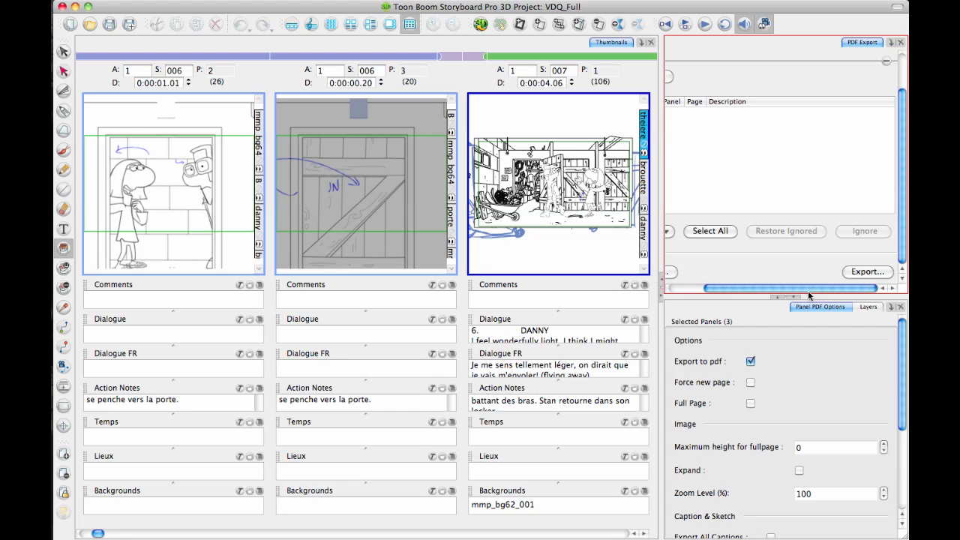
pyautogui.moveTo(797, 289); pyautogui.dragTo(752, 290)
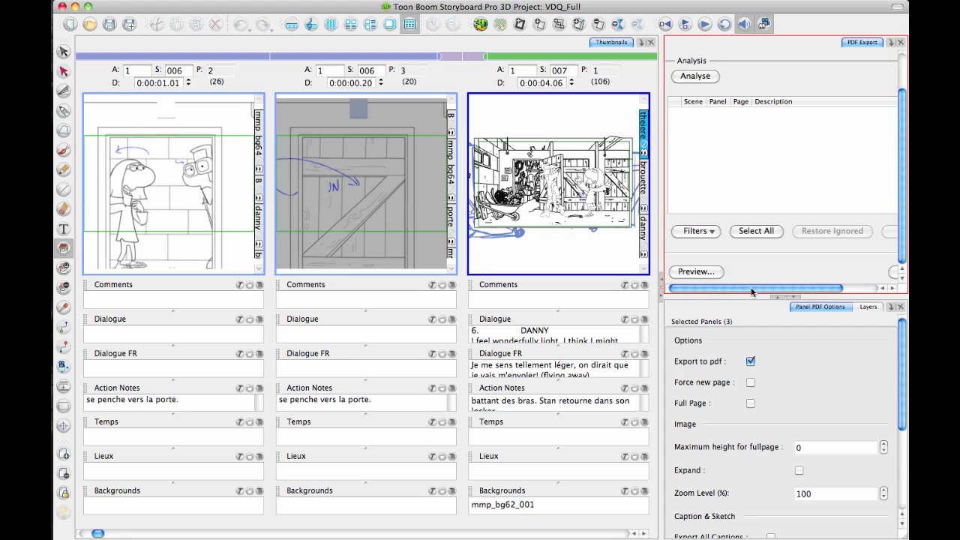
pyautogui.click(717, 271)
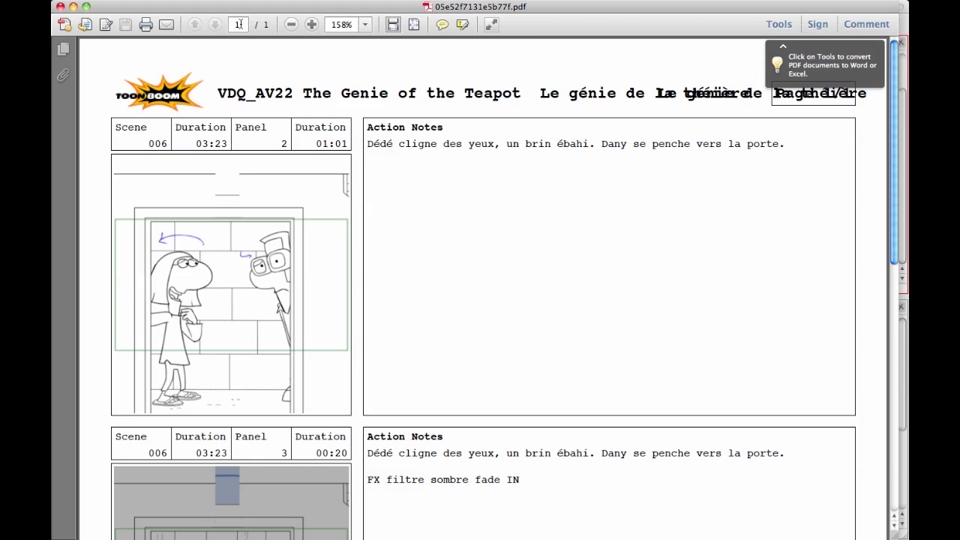
# Zoom the Adobe Reader preview out to 75.3% to view the whole page, then close it.
pyautogui.click(291, 25)
pyautogui.click(291, 26)
pyautogui.click(292, 25)
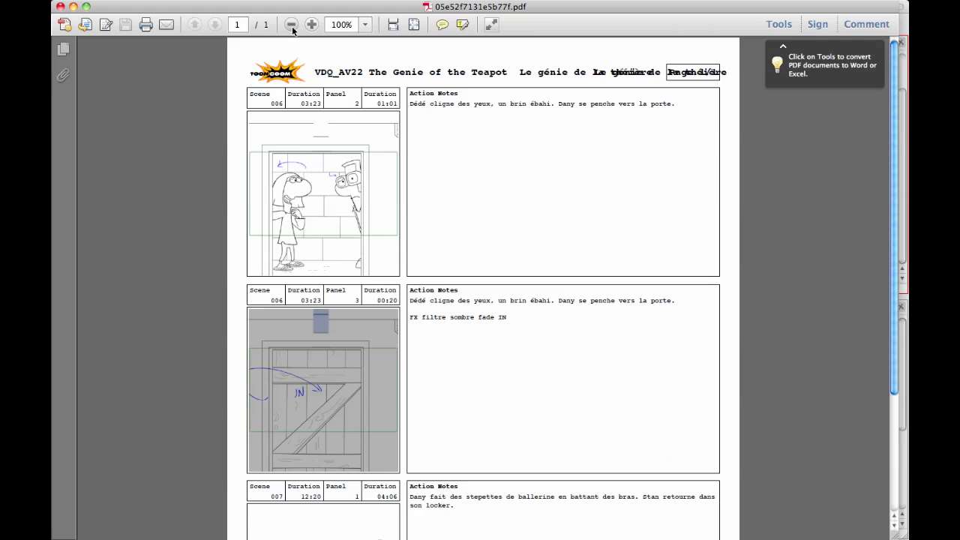
pyautogui.click(291, 26)
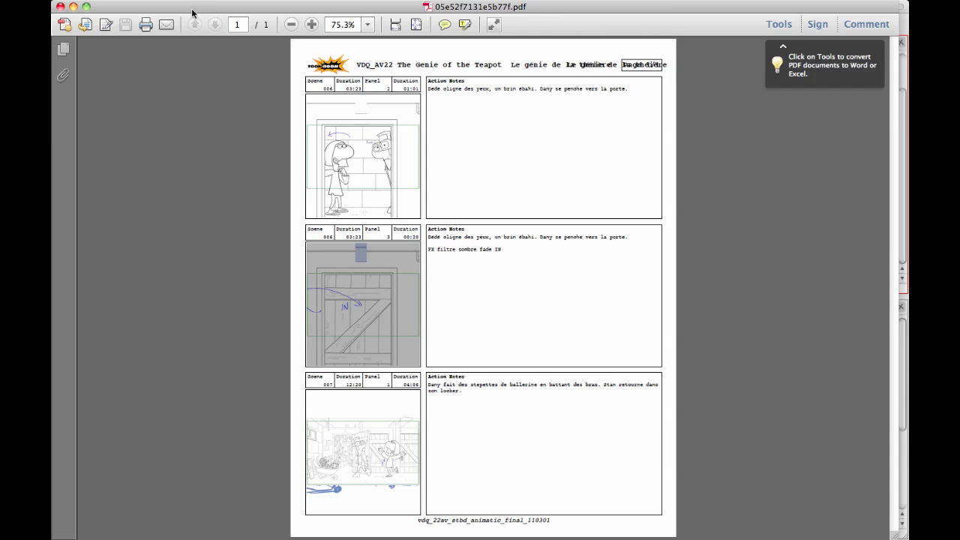
pyautogui.moveTo(201, 11); pyautogui.dragTo(260, 51)
pyautogui.click(110, 49)
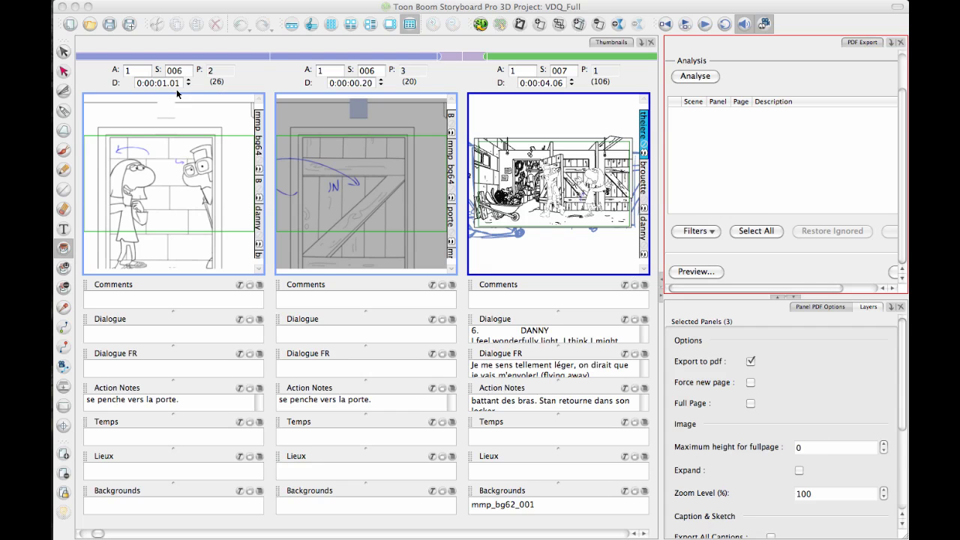
# Bring Storyboard Pro to the front and open the File > Export > Movie dialog.
pyautogui.click(126, 6)
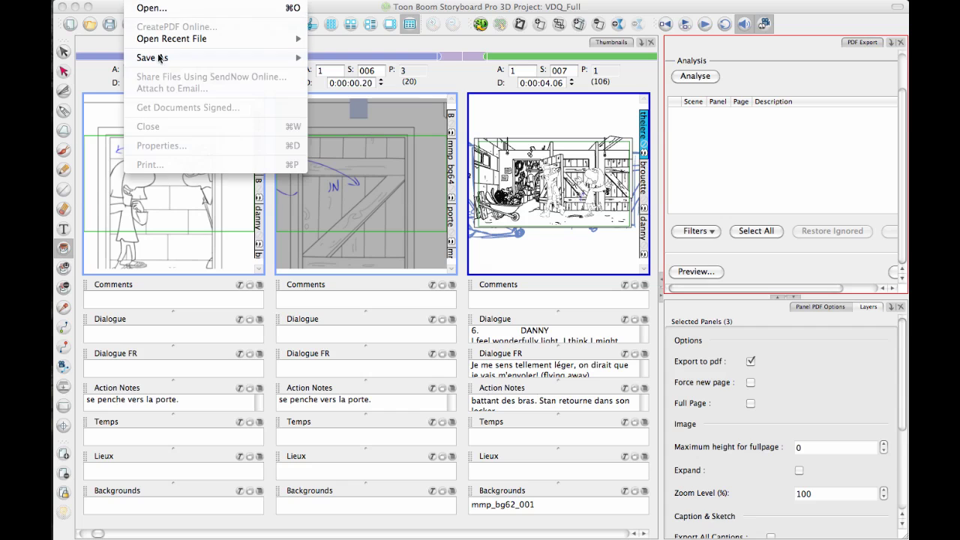
pyautogui.click(135, 27)
pyautogui.click(140, 31)
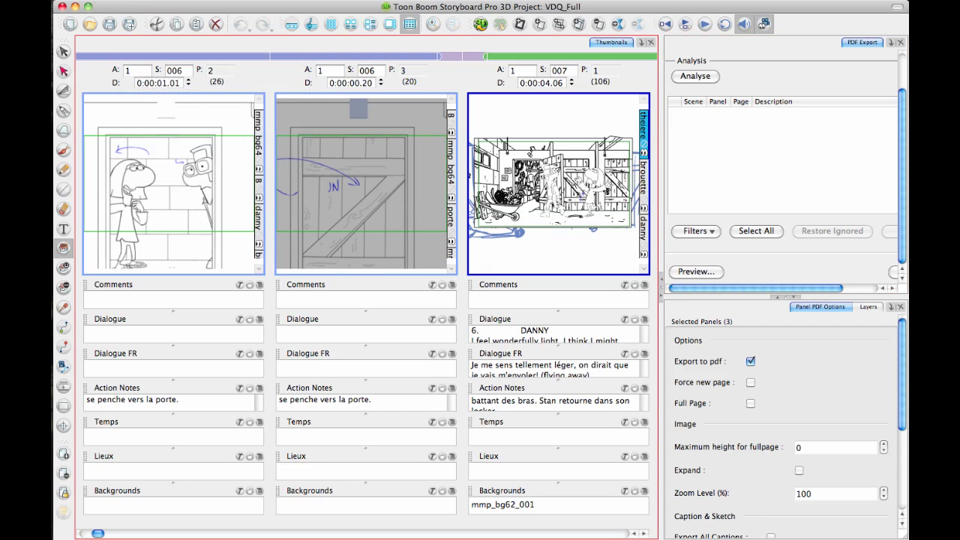
pyautogui.click(154, 0)
pyautogui.moveTo(172, 190)
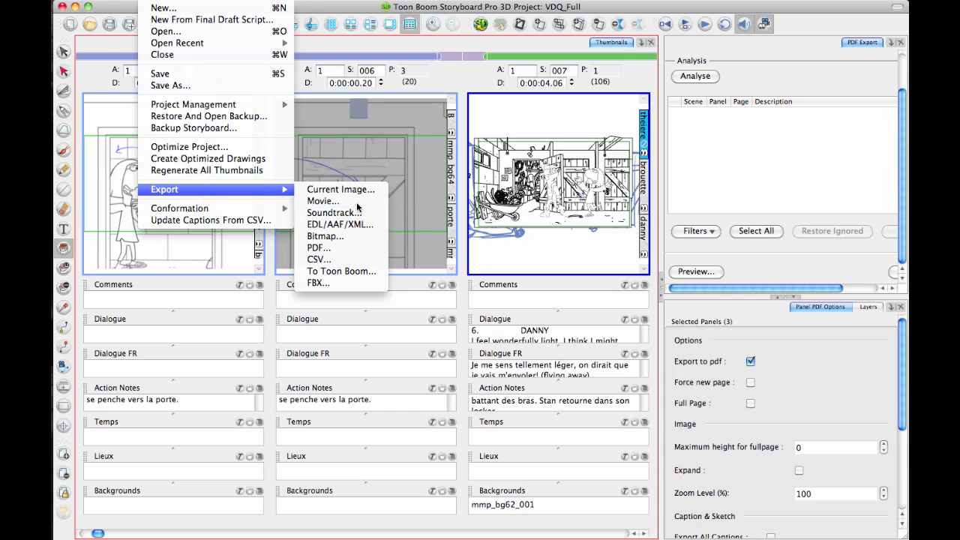
pyautogui.click(411, 157)
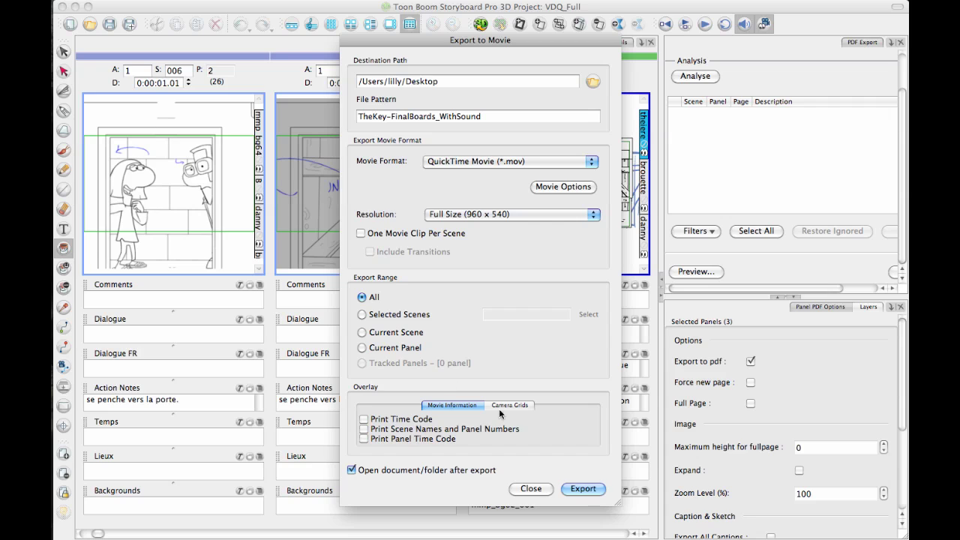
# Enable Print Time Code, Print Scene Names and Panel Numbers, and One Movie Clip Per Scene.
pyautogui.click(404, 421)
pyautogui.click(427, 432)
pyautogui.click(508, 407)
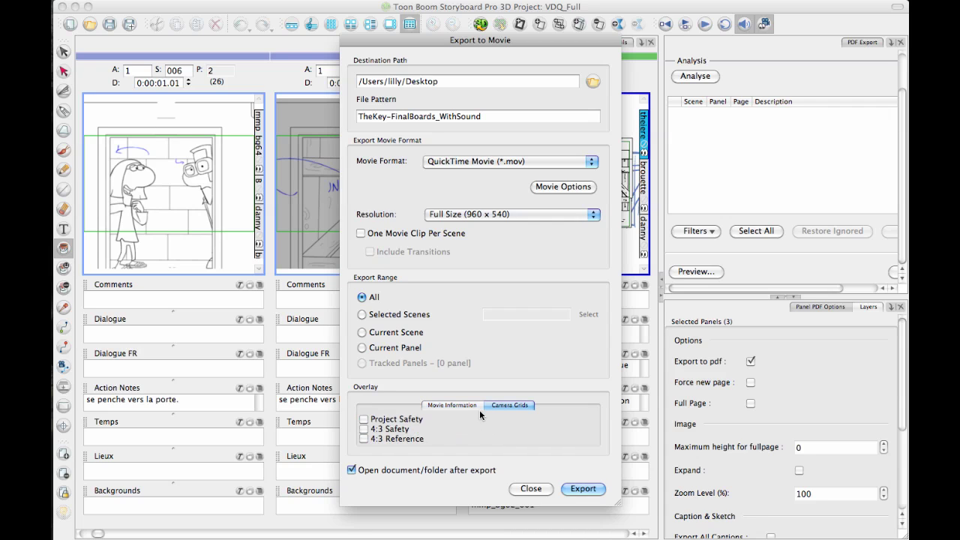
pyautogui.click(477, 408)
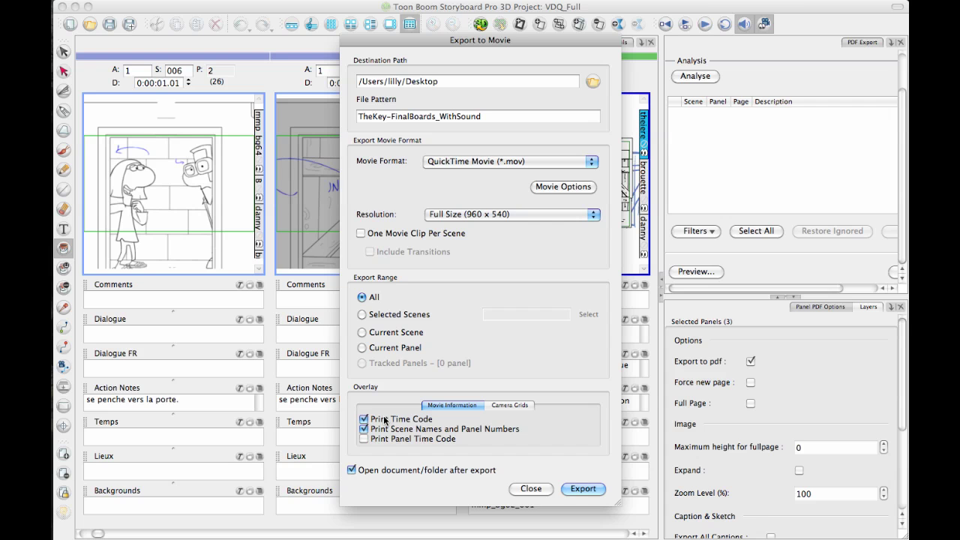
pyautogui.moveTo(508, 40); pyautogui.dragTo(717, 34)
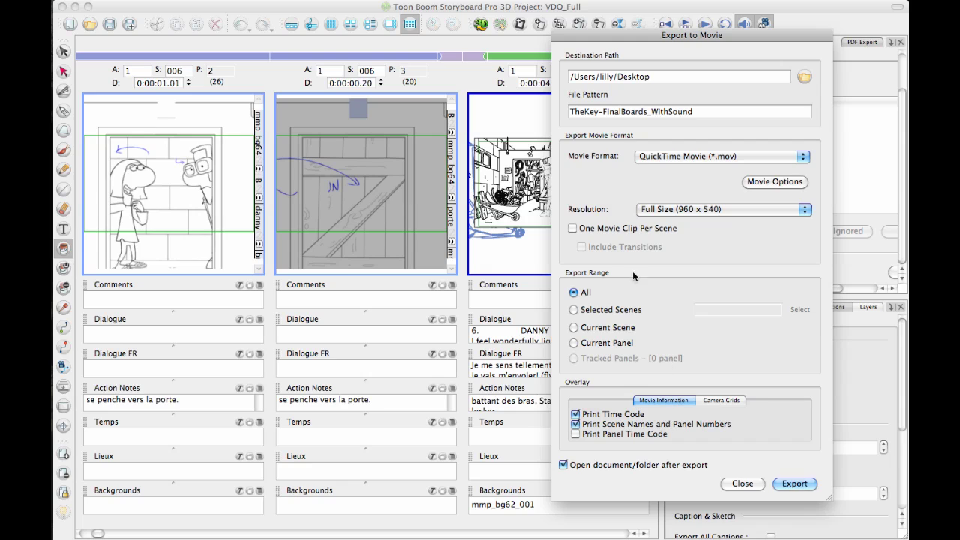
pyautogui.click(573, 229)
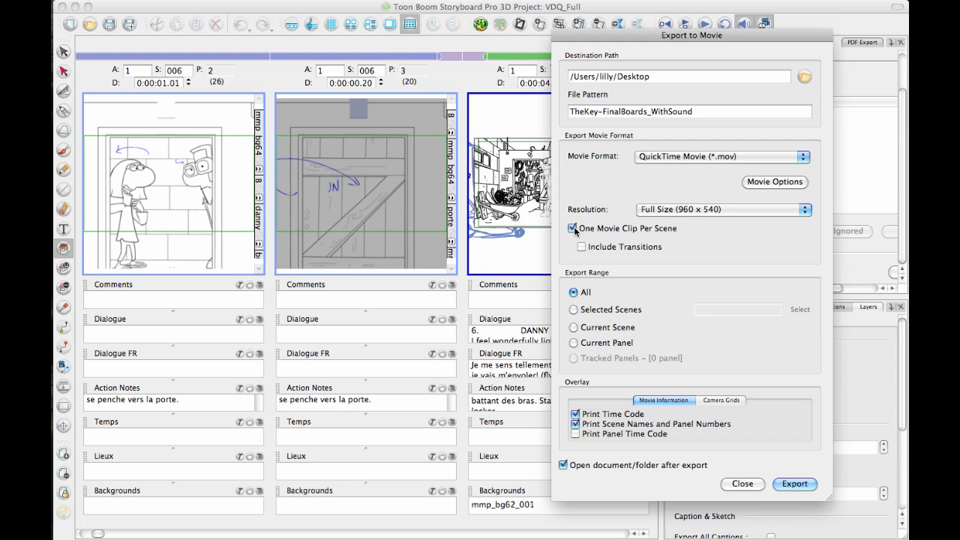